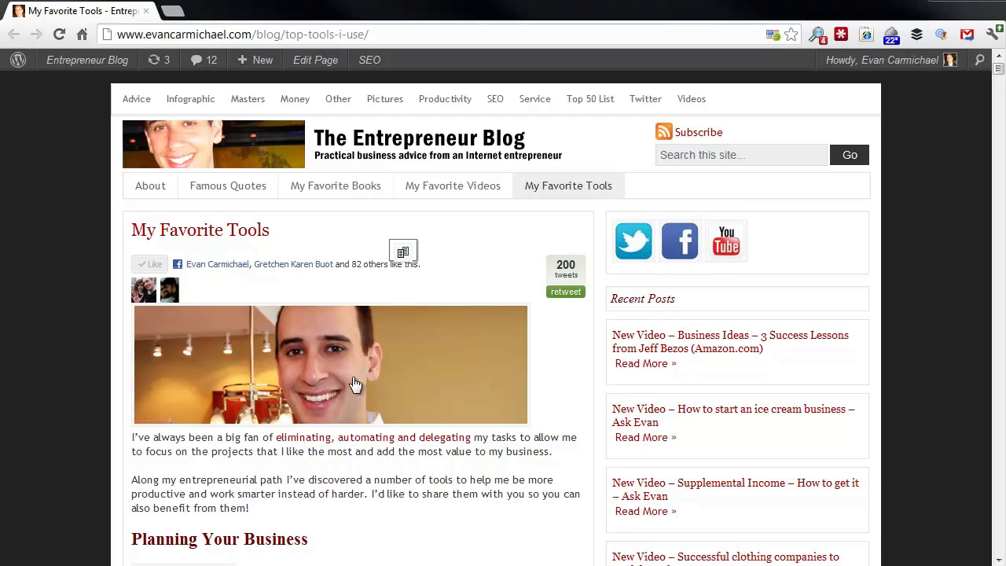
# Search the My Favorite Tools page for 'last' to jump to the LastPass entry
pyautogui.hotkey('ctrl', 'f')
pyautogui.write('last')
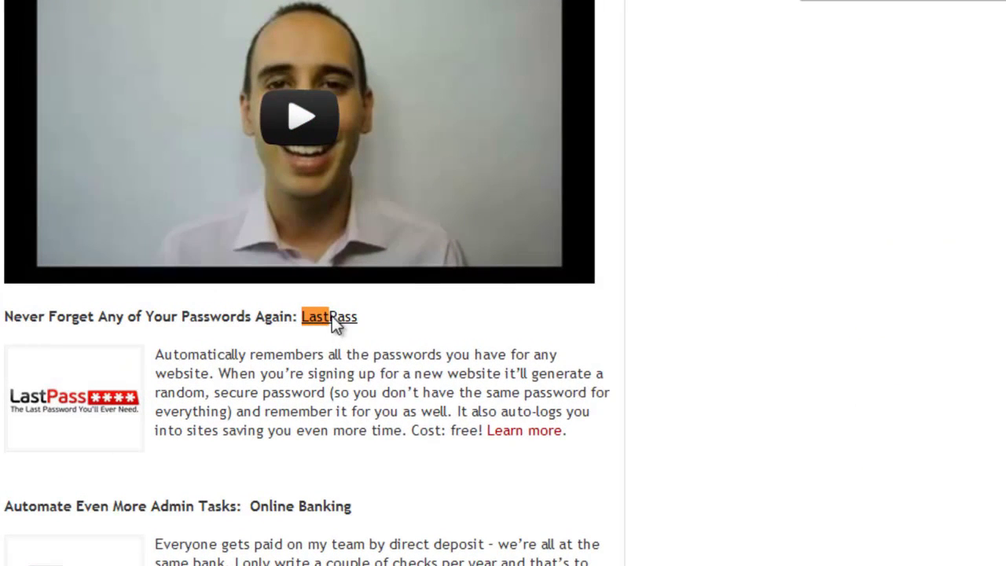
# Follow the blog's LastPass link to open lastpass.com in a new tab
pyautogui.click(330, 317)
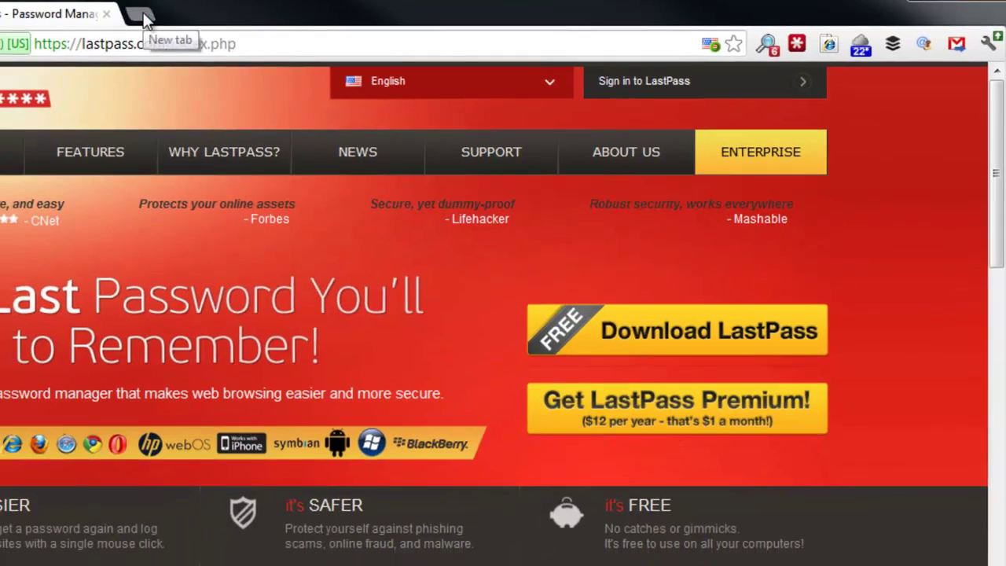
# Open a new tab on Homepage3.html with its Personal, Suppliers, Business and Daily links
pyautogui.click(110, 14)
pyautogui.click(60, 35)
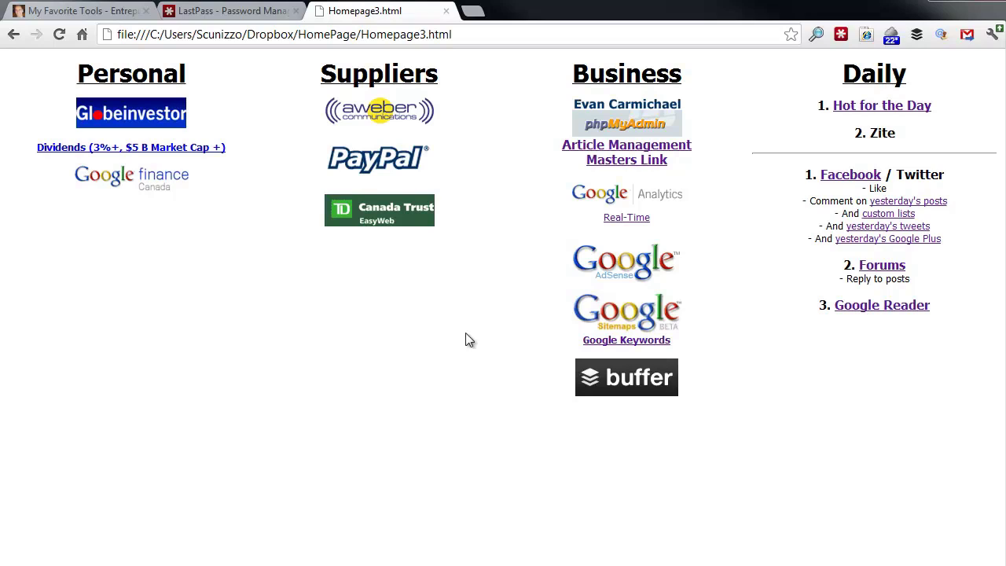
# Sign out of Buffer and sign back in with the LastPass auto-filled credentials
pyautogui.click(622, 379)
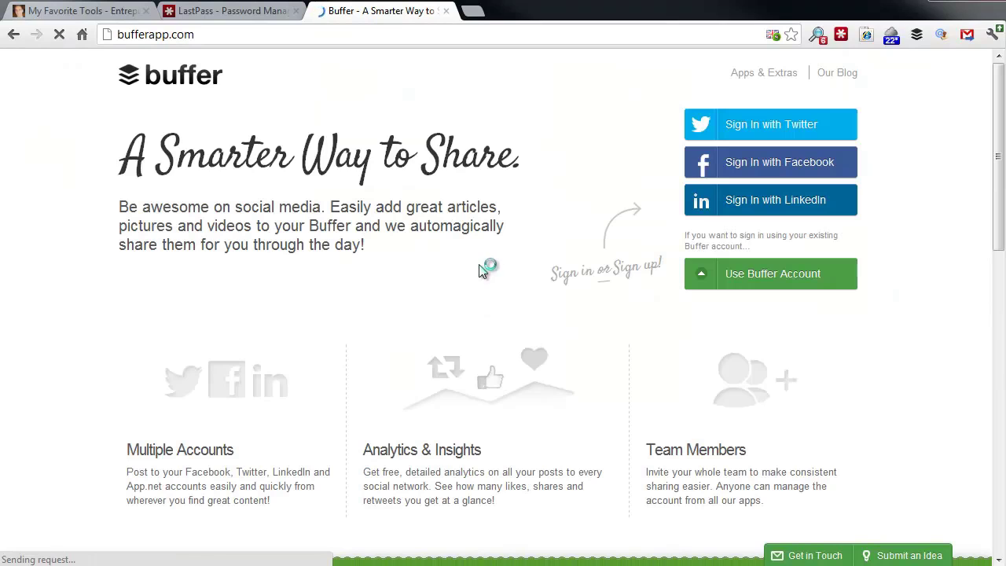
pyautogui.click(688, 283)
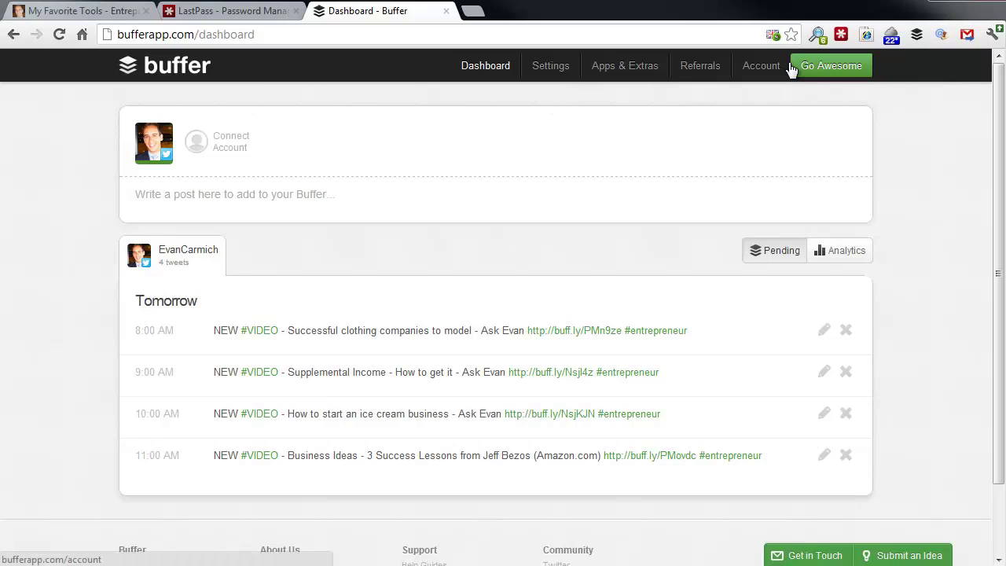
pyautogui.moveTo(761, 70)
pyautogui.click(711, 179)
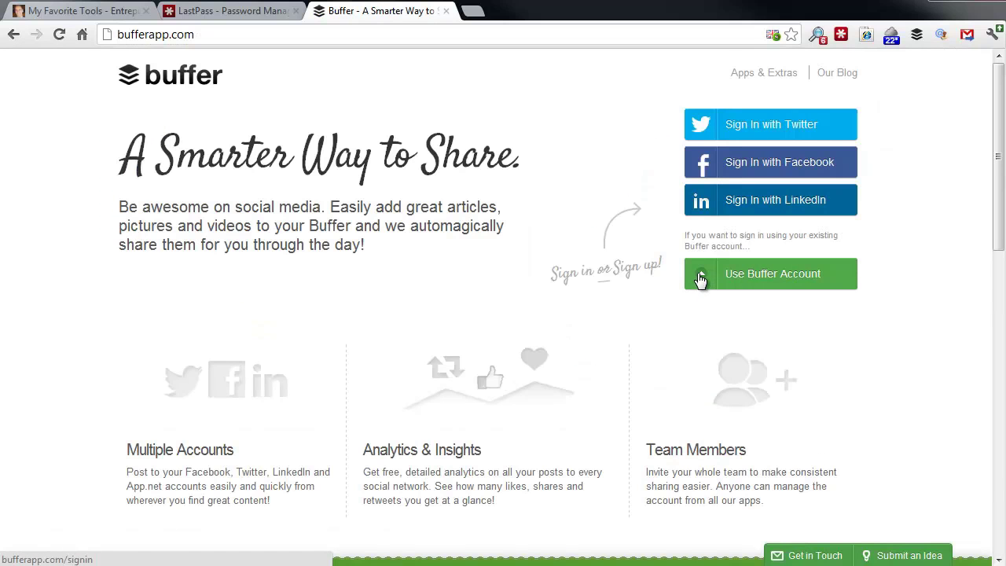
pyautogui.click(700, 280)
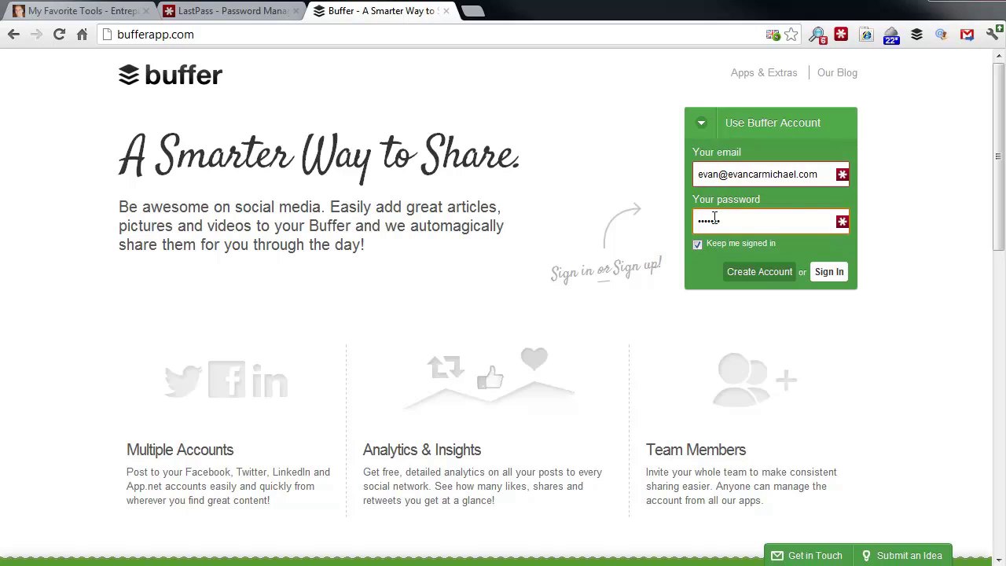
pyautogui.click(828, 276)
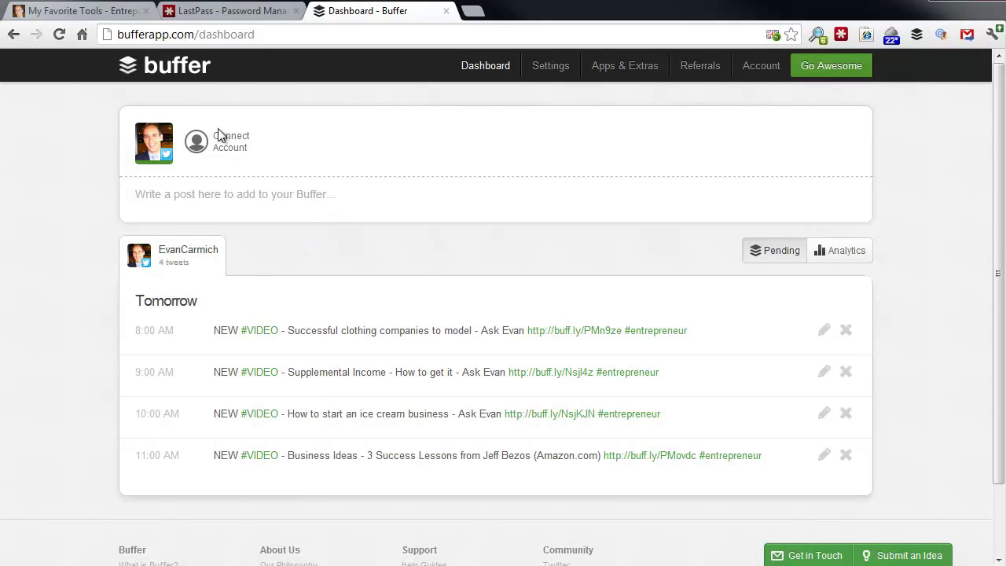
# Return to the home page and open the HootSuite dashboard of yesterday's tweets
pyautogui.click(82, 35)
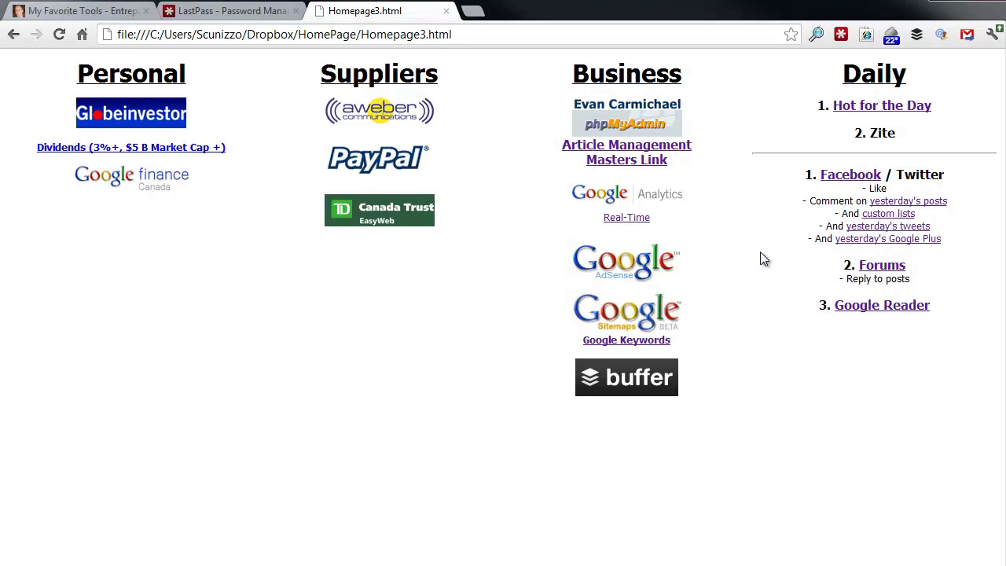
pyautogui.click(881, 228)
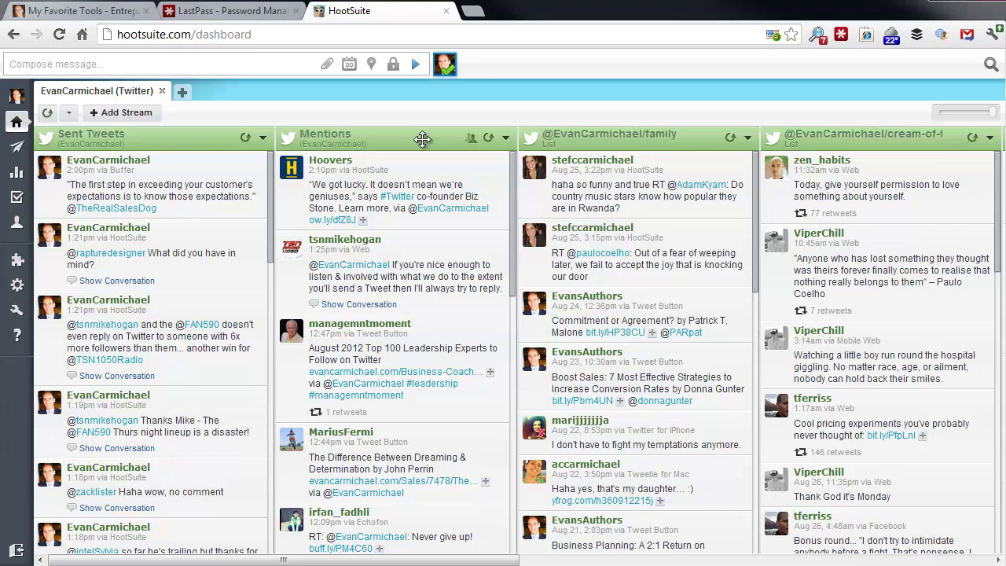
# Search Google for 'signup' and open the 'Free reseller hosting program - sign-up form' result
pyautogui.click(407, 36)
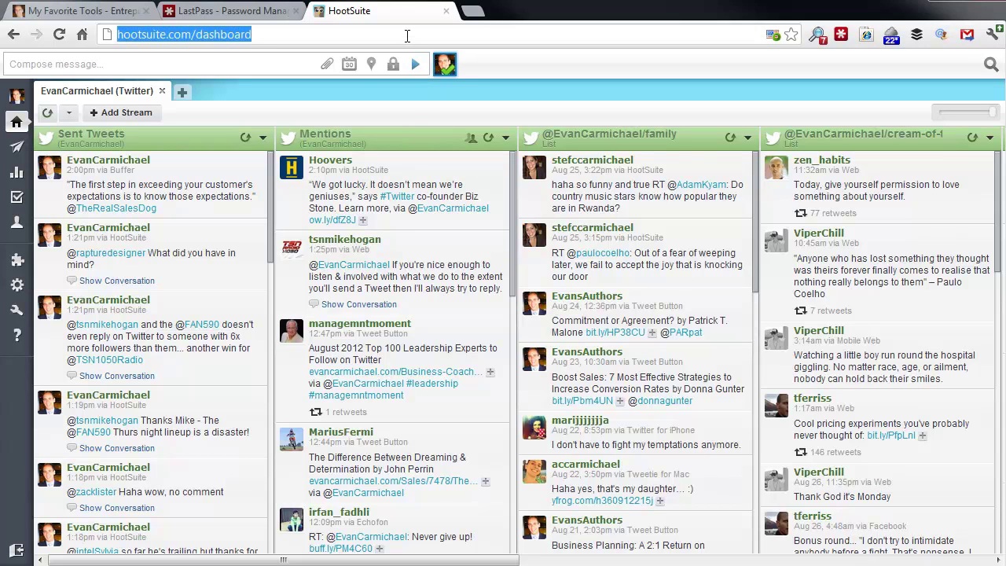
pyautogui.write('signup')
pyautogui.press('Return')
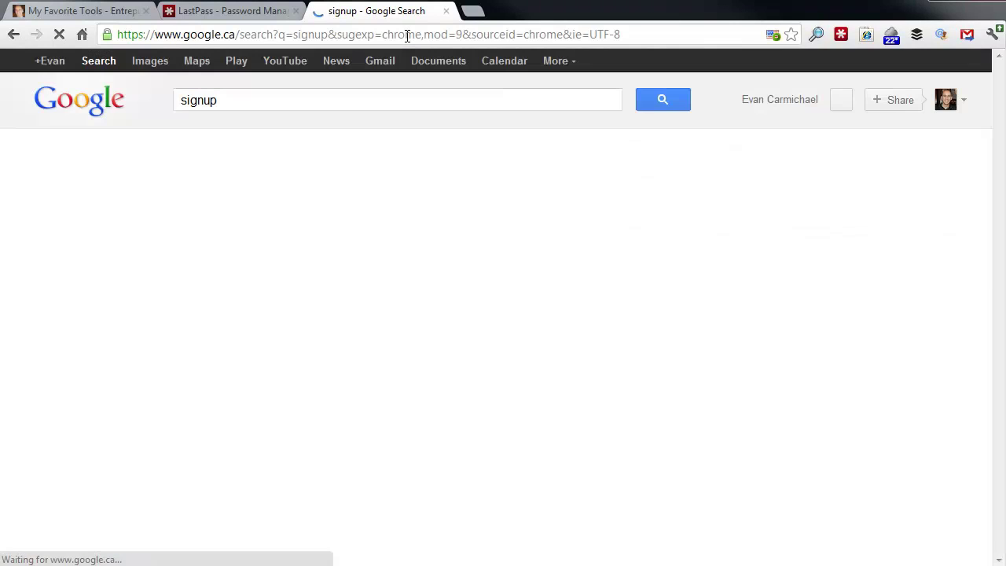
pyautogui.scroll(-2, 491, 224)
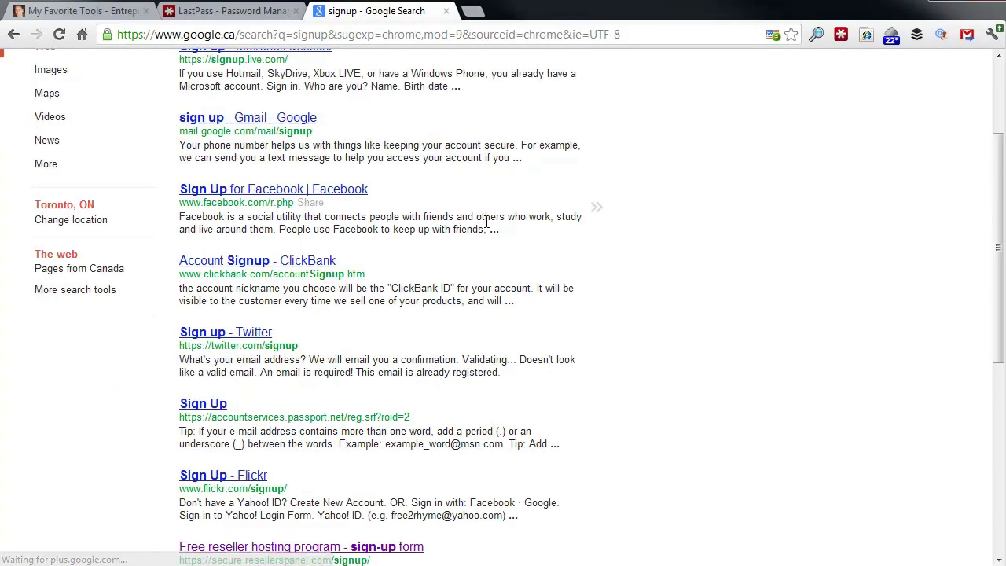
pyautogui.scroll(-1, 487, 223)
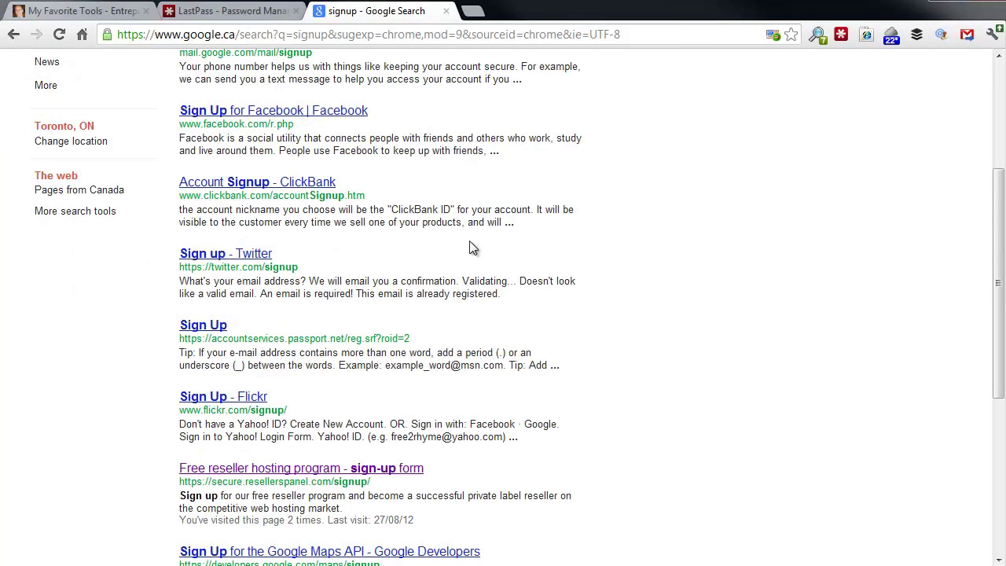
pyautogui.click(314, 472)
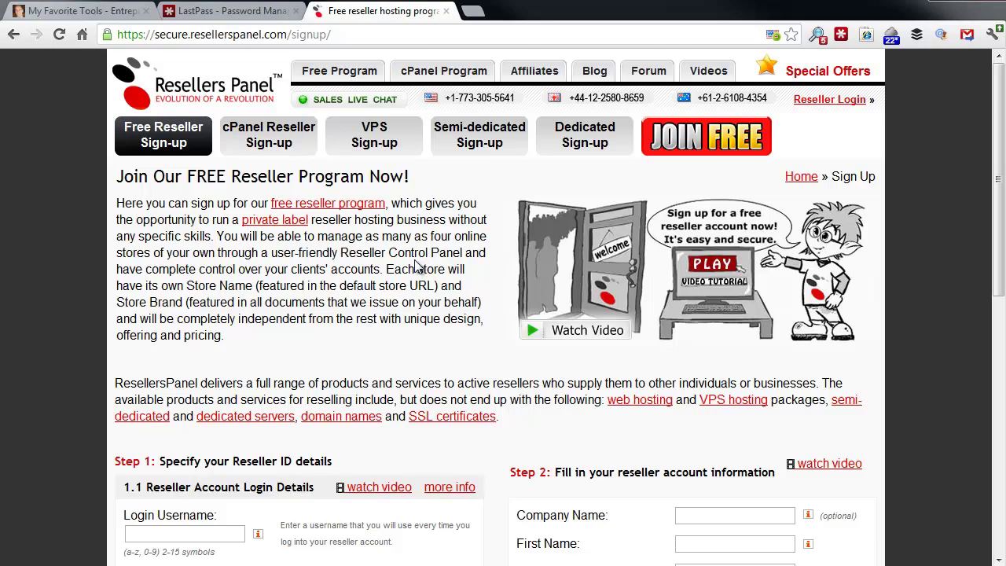
# Focus the Step 1 Login Password field so LastPass offers to generate a password
pyautogui.scroll(-2, 410, 266)
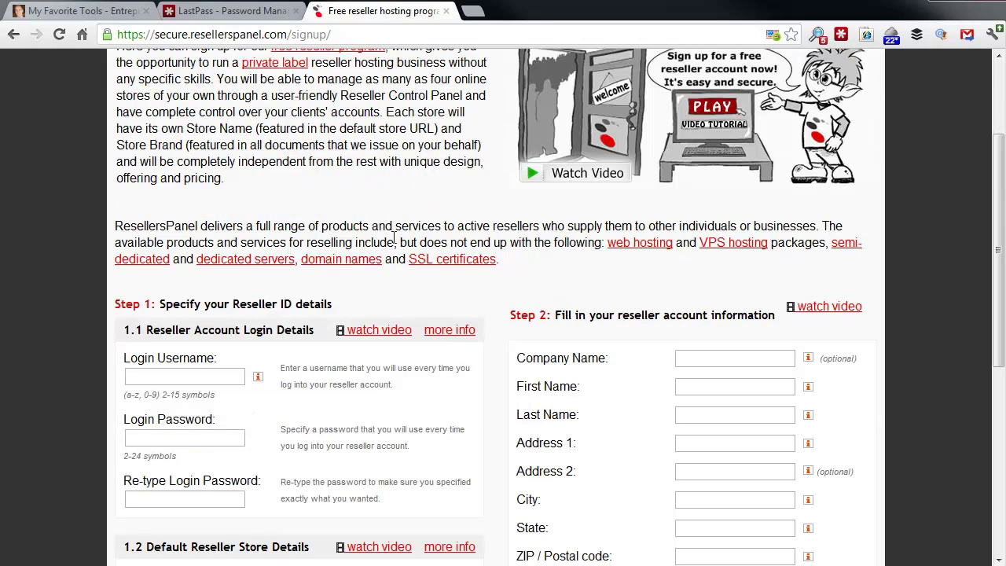
pyautogui.scroll(2, 349, 221)
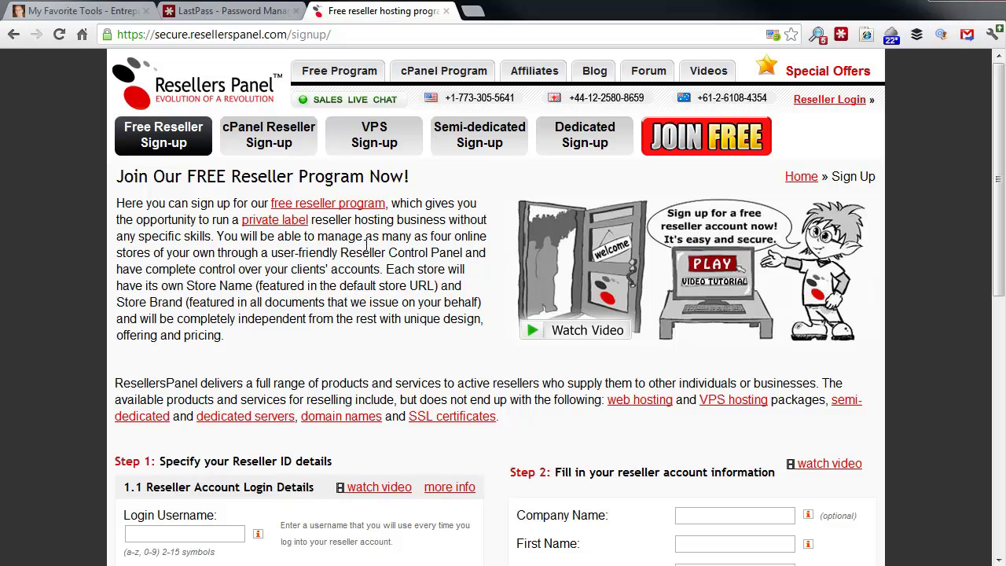
pyautogui.scroll(-5, 366, 245)
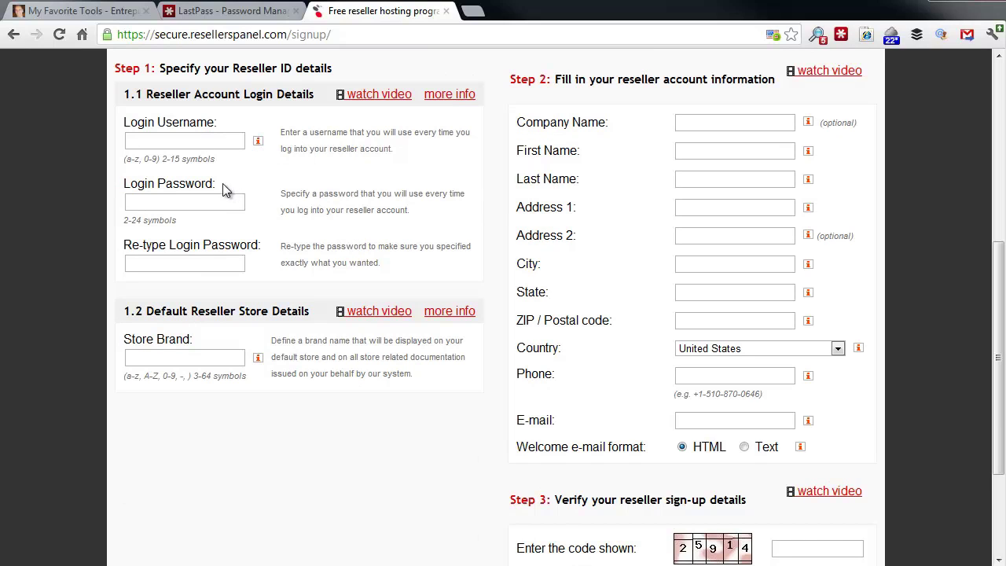
pyautogui.click(203, 202)
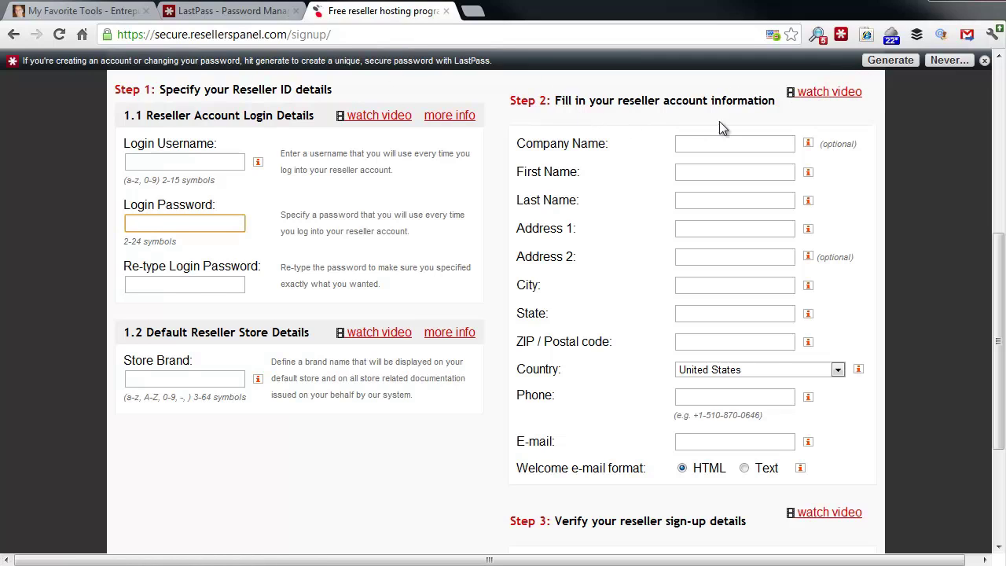
# Generate and accept a LastPass password, filling both Login Password and Re-type Login Password
pyautogui.click(890, 60)
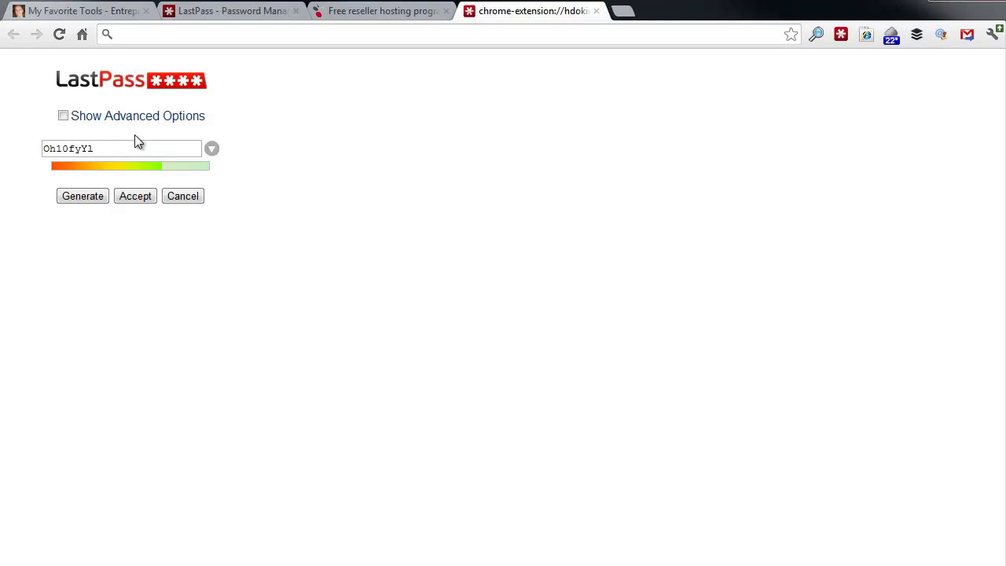
pyautogui.click(136, 197)
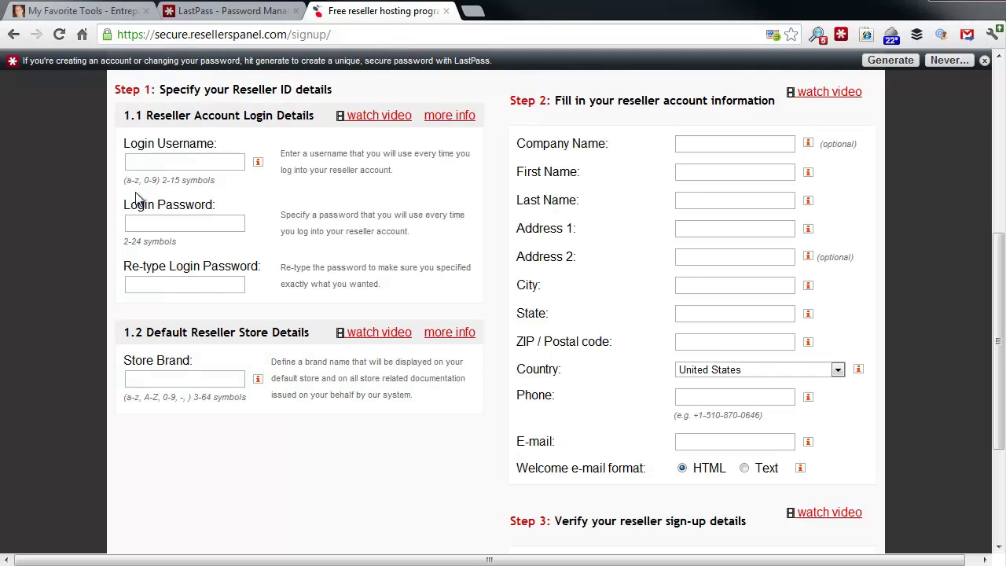
pyautogui.click(233, 224)
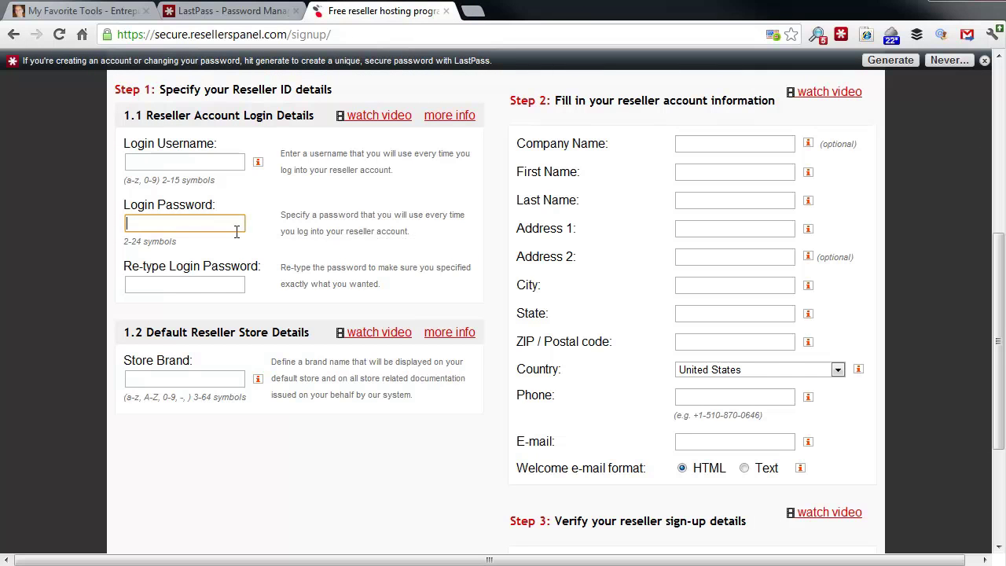
pyautogui.click(223, 276)
pyautogui.click(234, 224)
pyautogui.scroll(5, 356, 224)
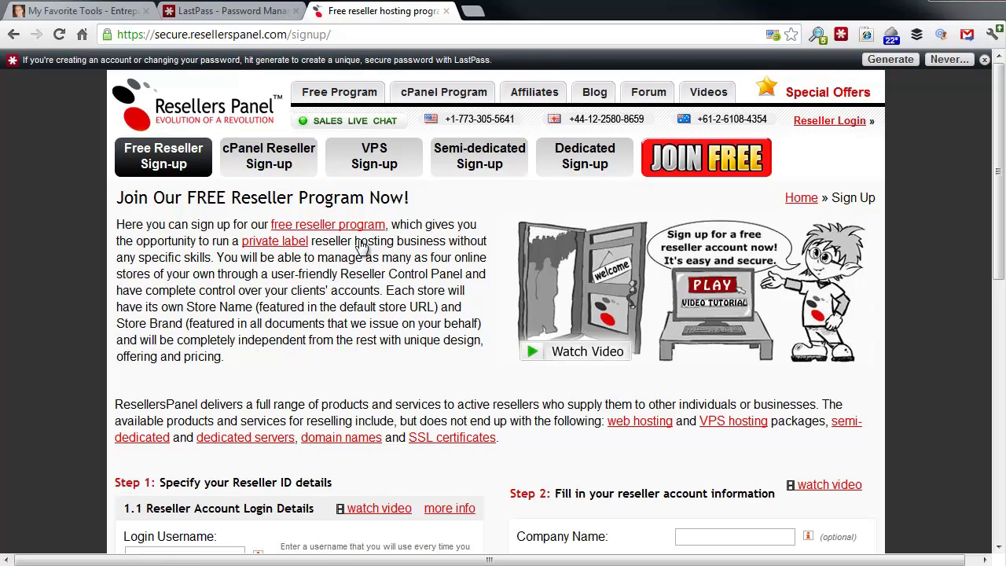
# Sign in to LastPass with the master password and browse the vault's saved sites
pyautogui.click(256, 11)
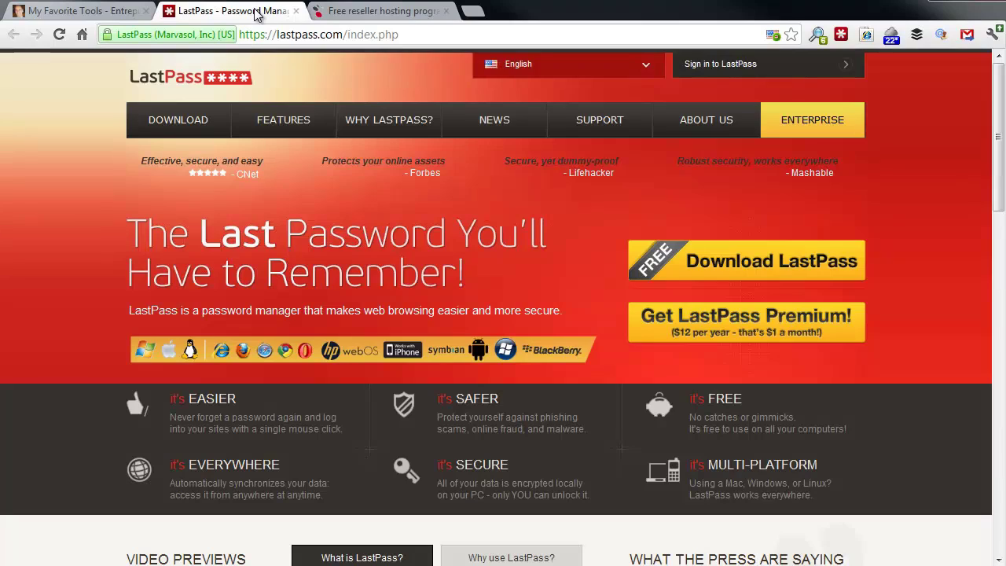
pyautogui.click(722, 125)
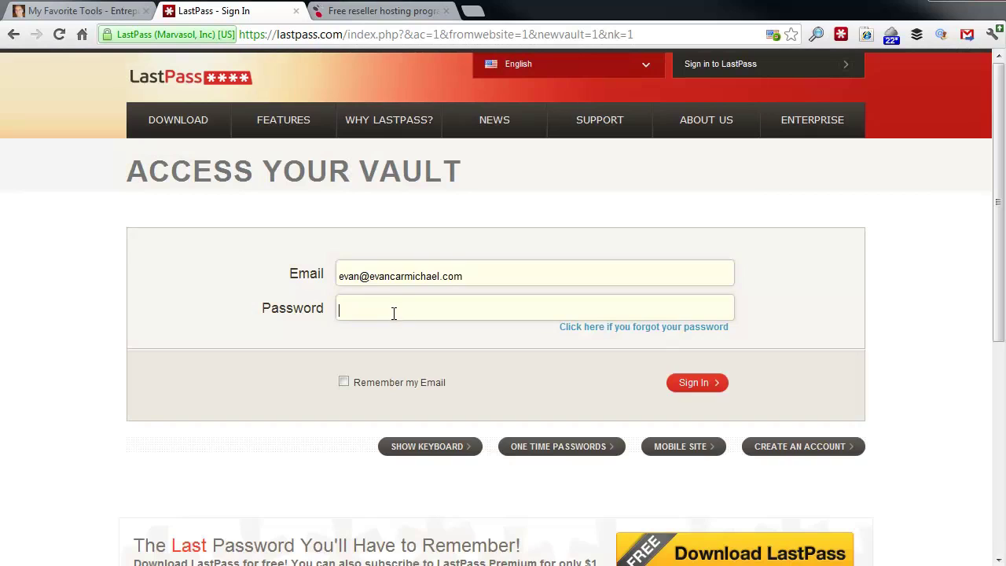
pyautogui.write('********')
pyautogui.click(690, 383)
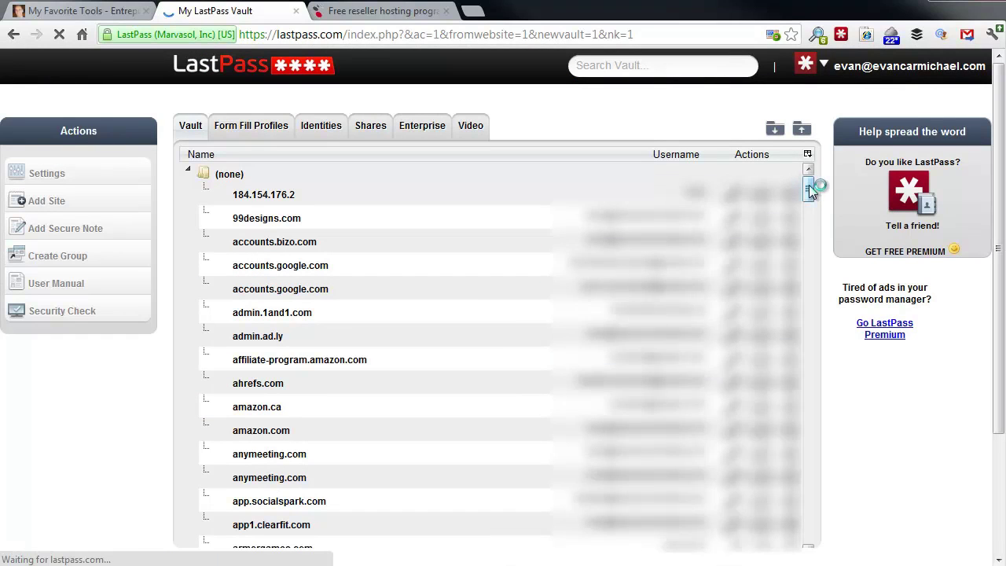
pyautogui.moveTo(810, 192)
pyautogui.mouseDown()
pyautogui.moveTo(811, 528)
pyautogui.moveTo(818, 175)
pyautogui.mouseUp()
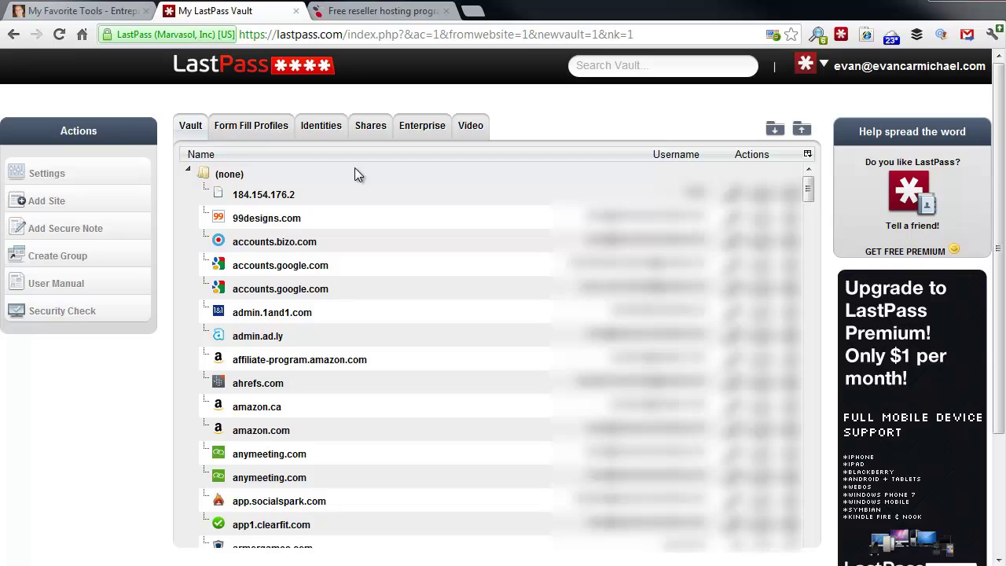
# Switch back to the My Favorite Tools blog tab showing the LastPass entry
pyautogui.click(91, 14)
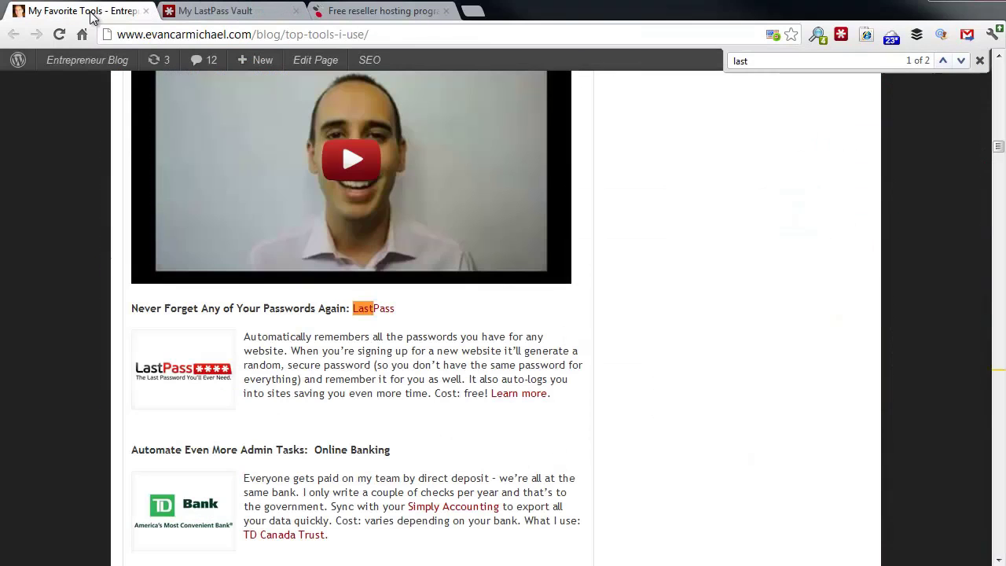